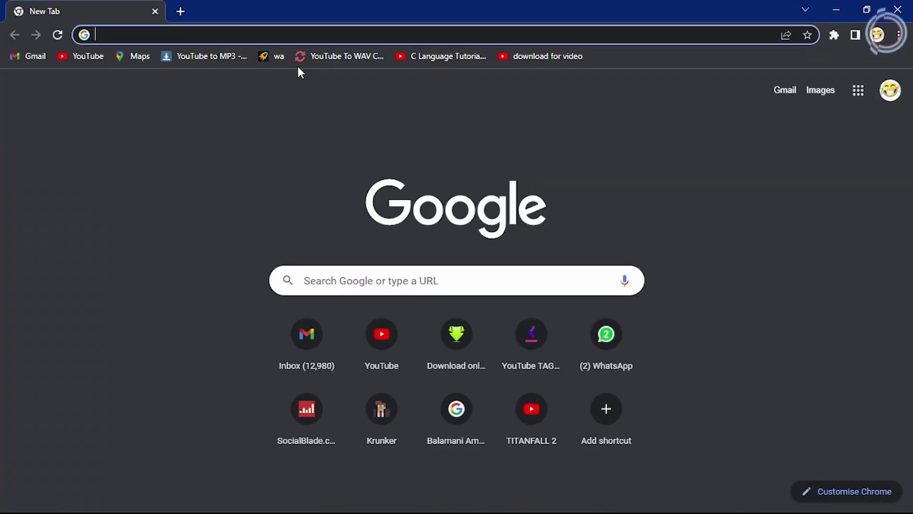
Load microsoft.com/software-download/windows10 and download the Windows 10 media creation tool.
{"action": "type", "text": "https://www.microsoft.com/en-in/software-download/windows10"}
{"action": "key", "text": "Return"}
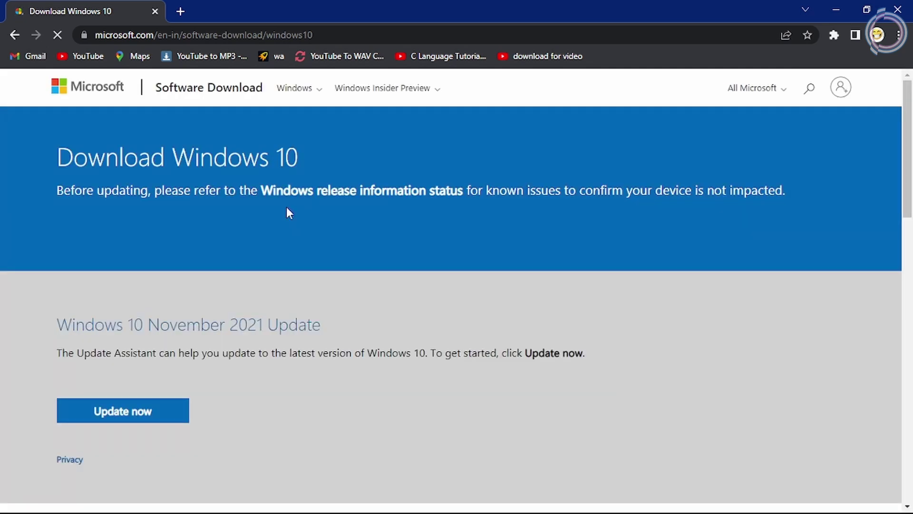
{"action": "scroll", "coordinate": [287, 208], "scroll_direction": "down", "scroll_amount": 5}
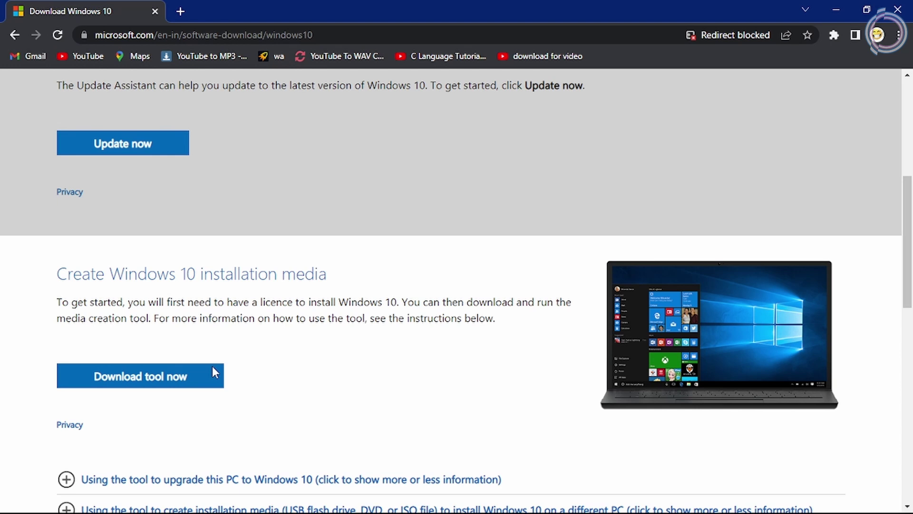
{"action": "left_click", "coordinate": [174, 378]}
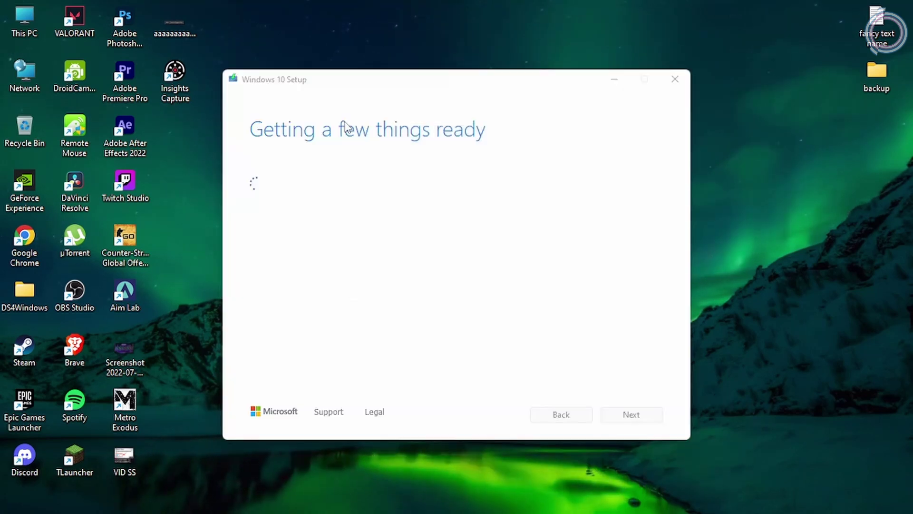
Accept the license, choose installation media for another PC, and keep the recommended language, edition and architecture.
{"action": "right_click", "coordinate": [345, 122]}
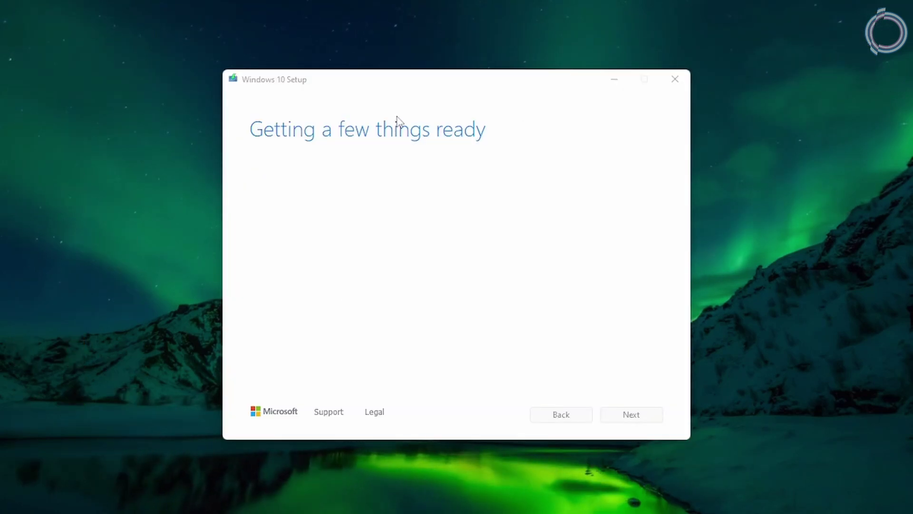
{"action": "left_click", "coordinate": [335, 82]}
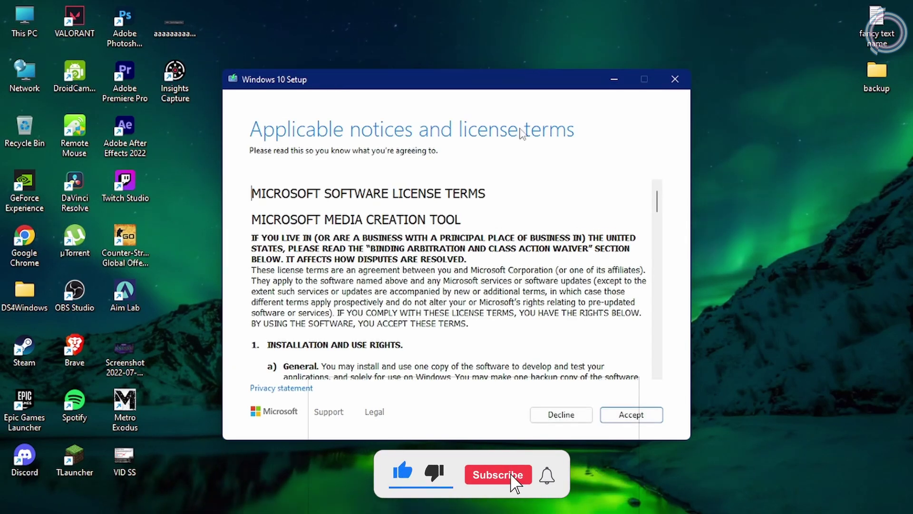
{"action": "left_click", "coordinate": [631, 415]}
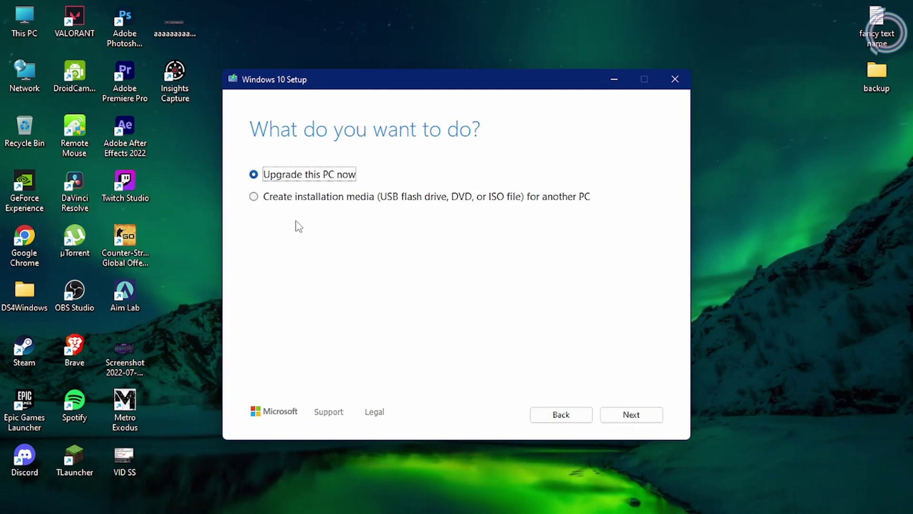
{"action": "left_click", "coordinate": [280, 200]}
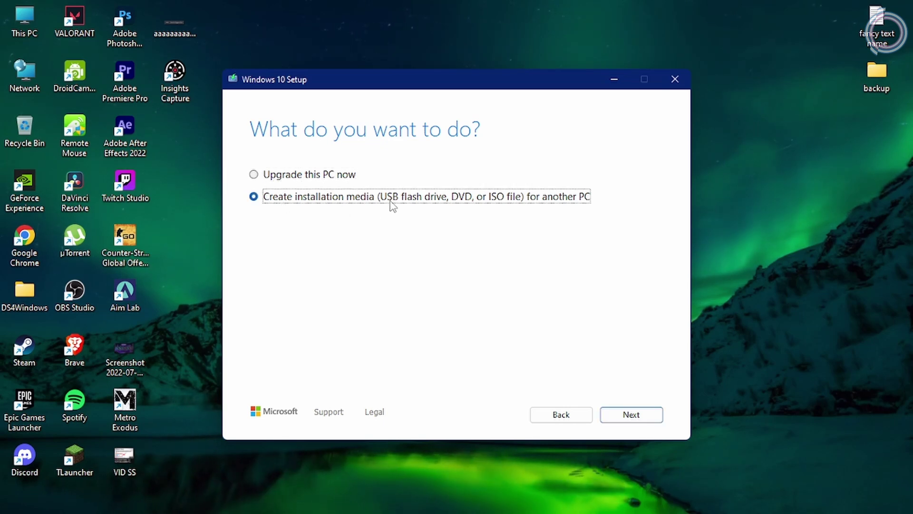
{"action": "left_click", "coordinate": [631, 414]}
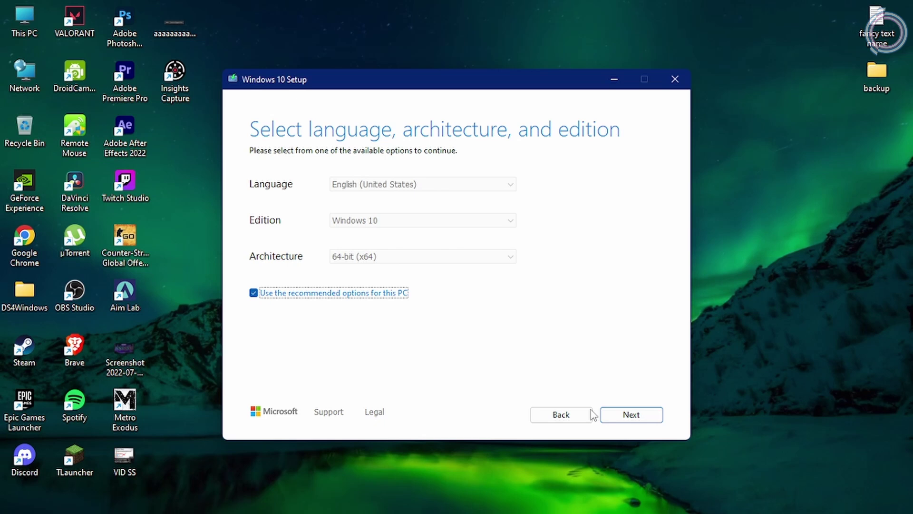
{"action": "left_click", "coordinate": [631, 414]}
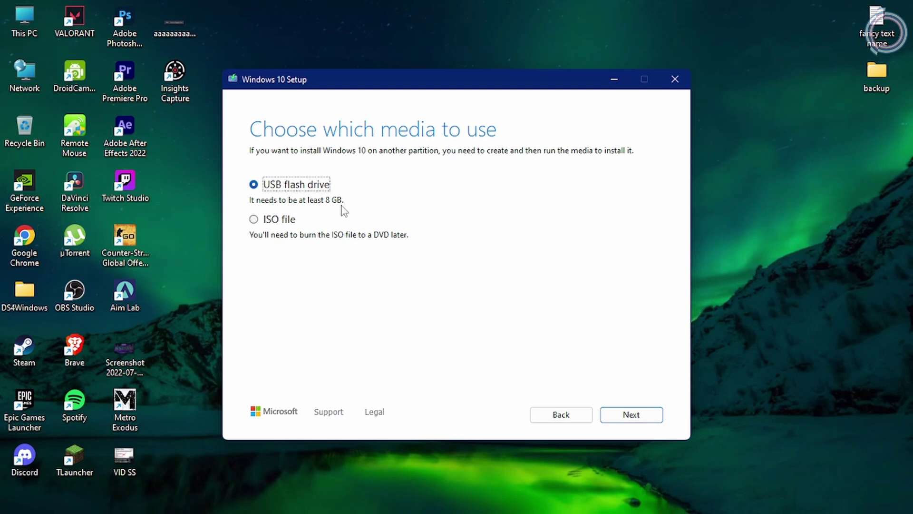
Keep USB flash drive as the media, pick E: (ESD-USB), and start writing to it.
{"action": "left_click", "coordinate": [618, 414]}
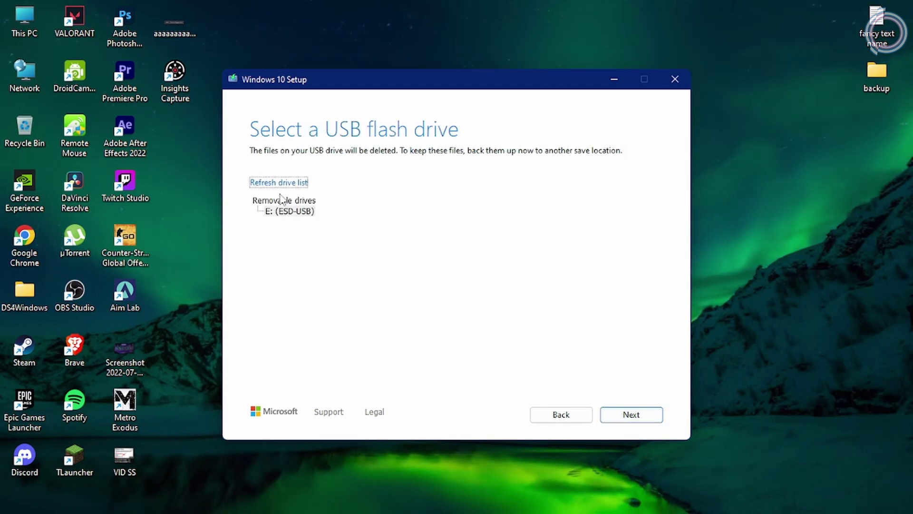
{"action": "left_click", "coordinate": [289, 212]}
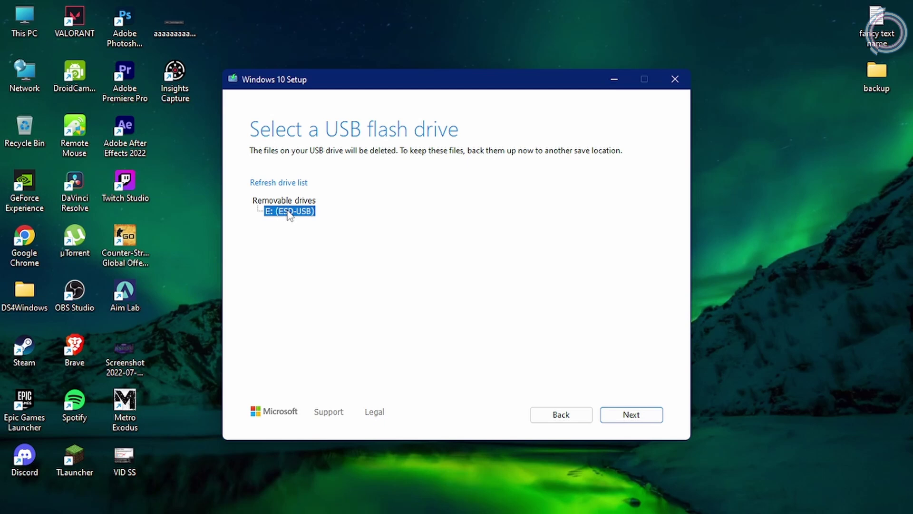
{"action": "left_click", "coordinate": [648, 417]}
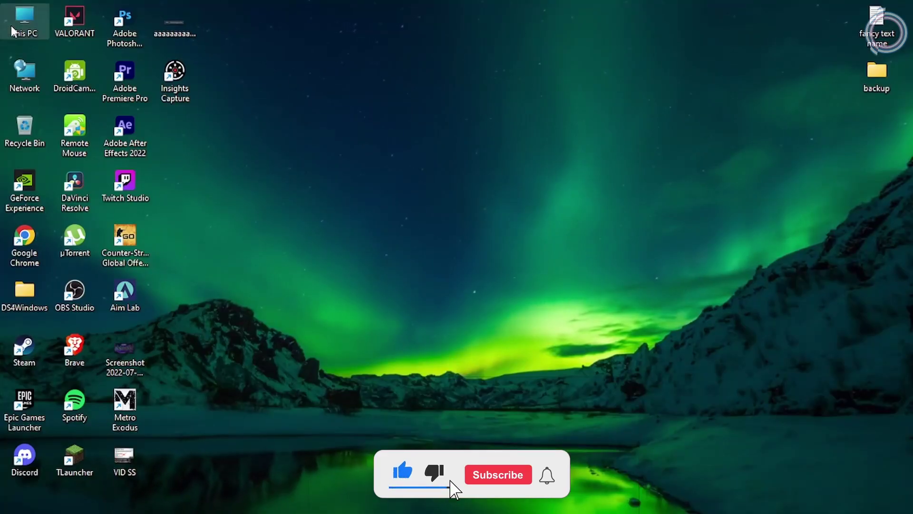
Open ESD-USB (E:) from This PC, review the setup files on it, then close Explorer.
{"action": "double_click", "coordinate": [24, 22]}
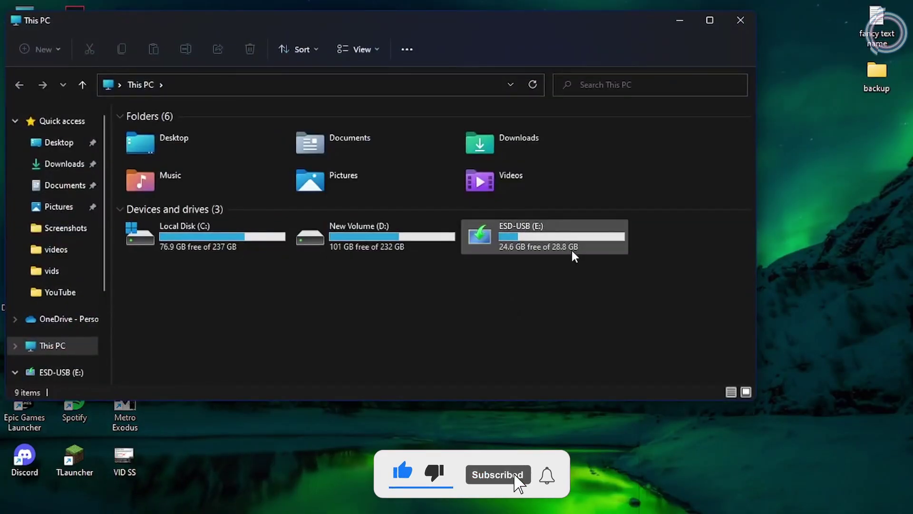
{"action": "double_click", "coordinate": [514, 247]}
{"action": "left_click_drag", "start_coordinate": [179, 336], "coordinate": [159, 135]}
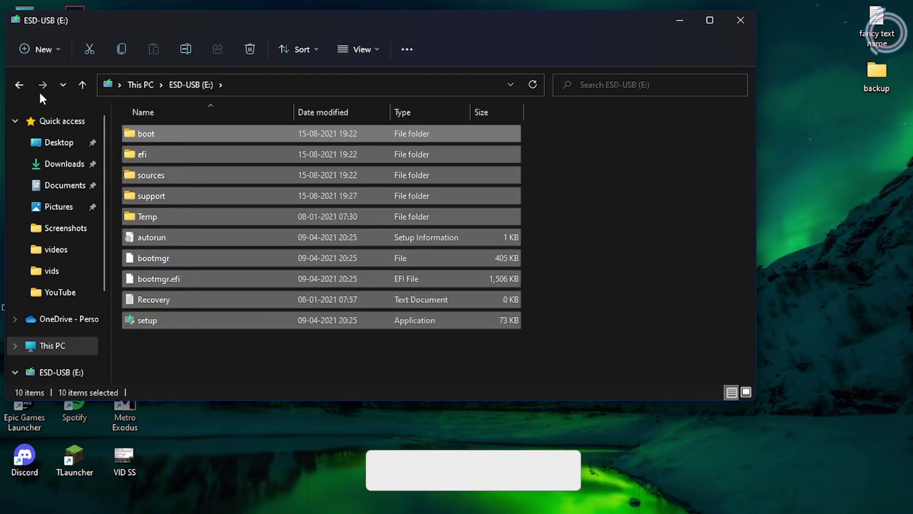
{"action": "left_click", "coordinate": [17, 86]}
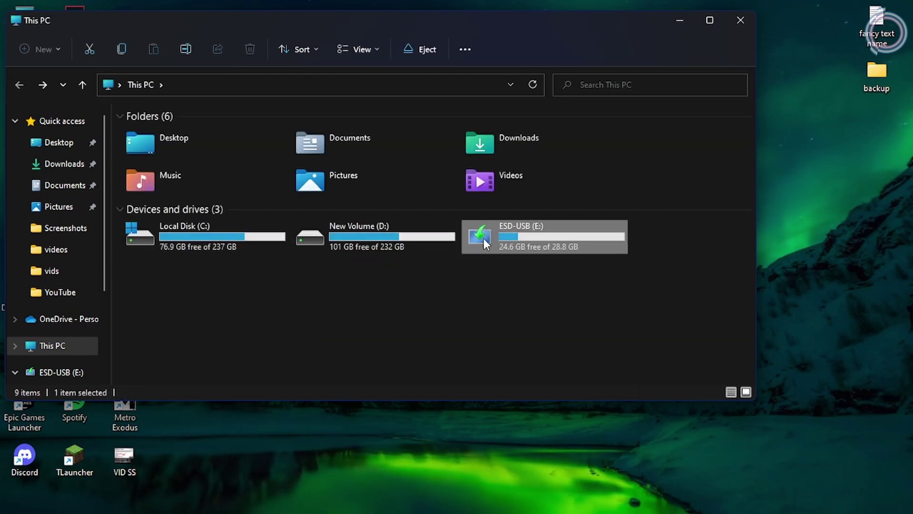
{"action": "double_click", "coordinate": [517, 242]}
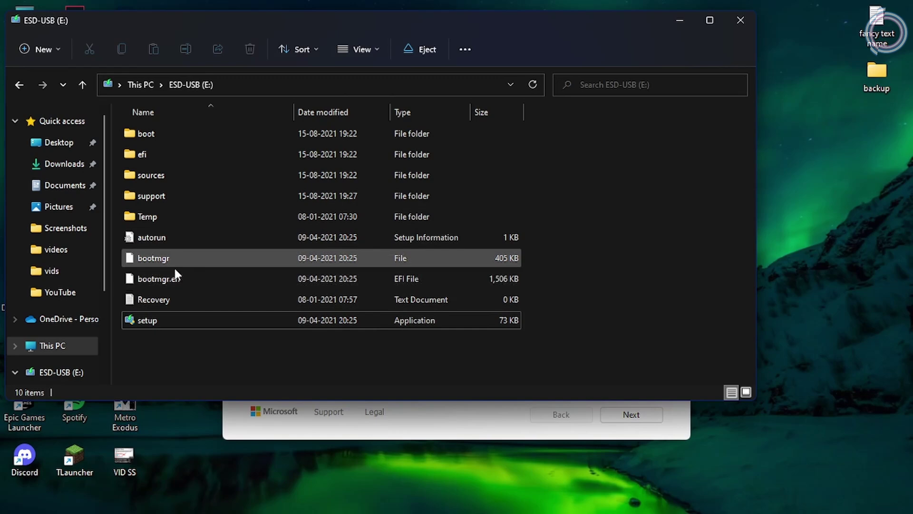
{"action": "left_click", "coordinate": [732, 22]}
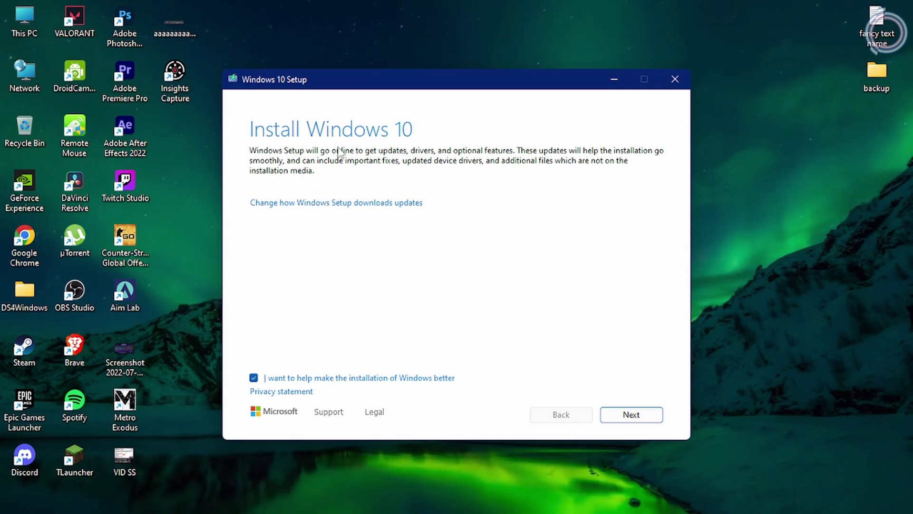
Proceed with the Windows 10 installation, refresh the desktop, and accept the license terms.
{"action": "left_click", "coordinate": [632, 414]}
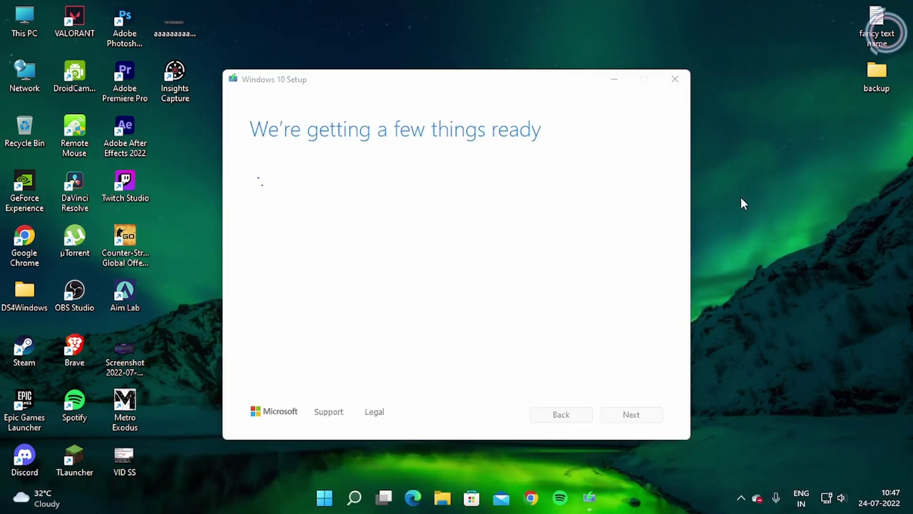
{"action": "right_click", "coordinate": [743, 204]}
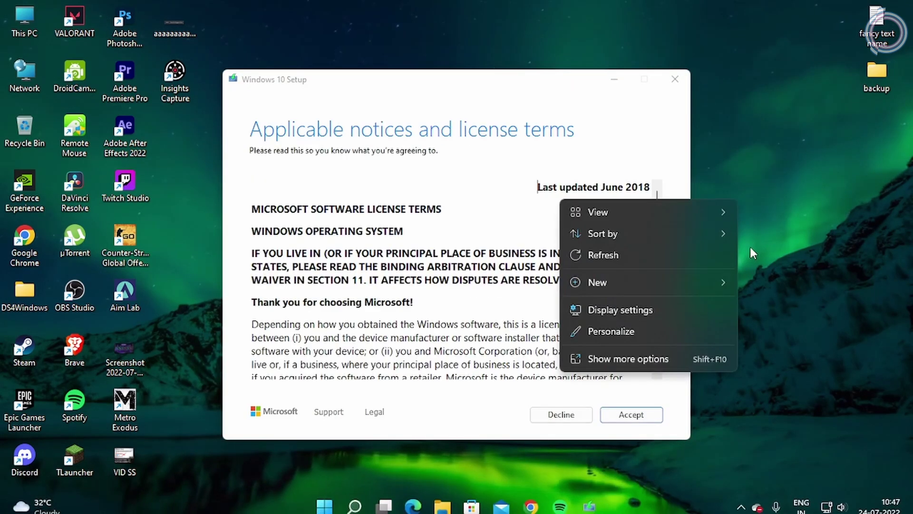
{"action": "left_click", "coordinate": [686, 252]}
{"action": "left_click", "coordinate": [499, 262]}
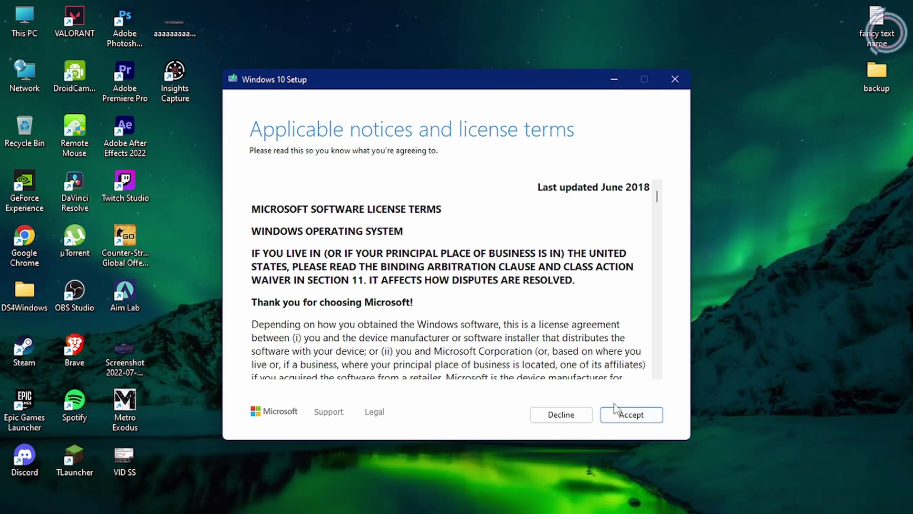
{"action": "left_click", "coordinate": [632, 415]}
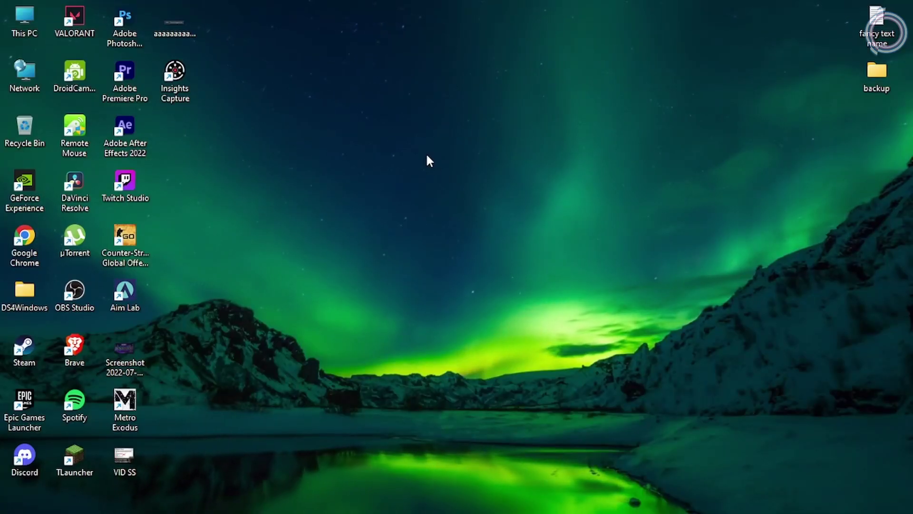
{"action": "key", "text": "super"}
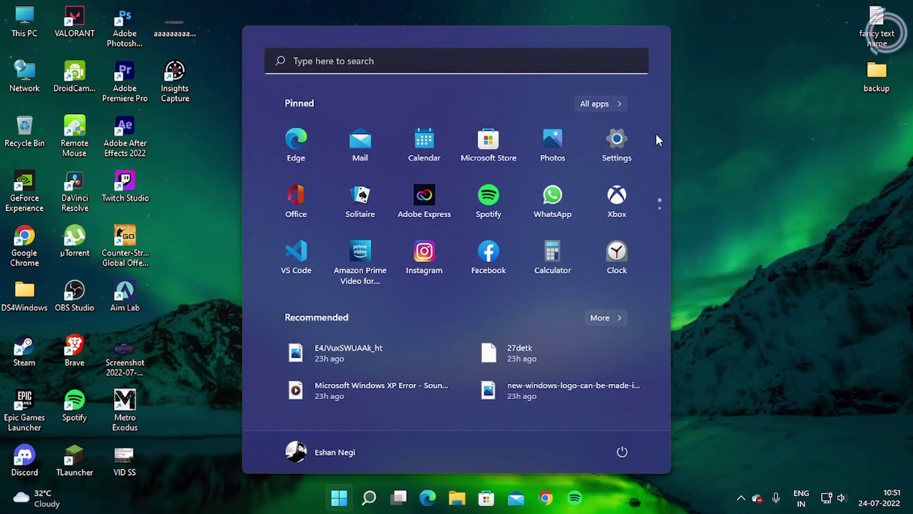
{"action": "left_click", "coordinate": [596, 134]}
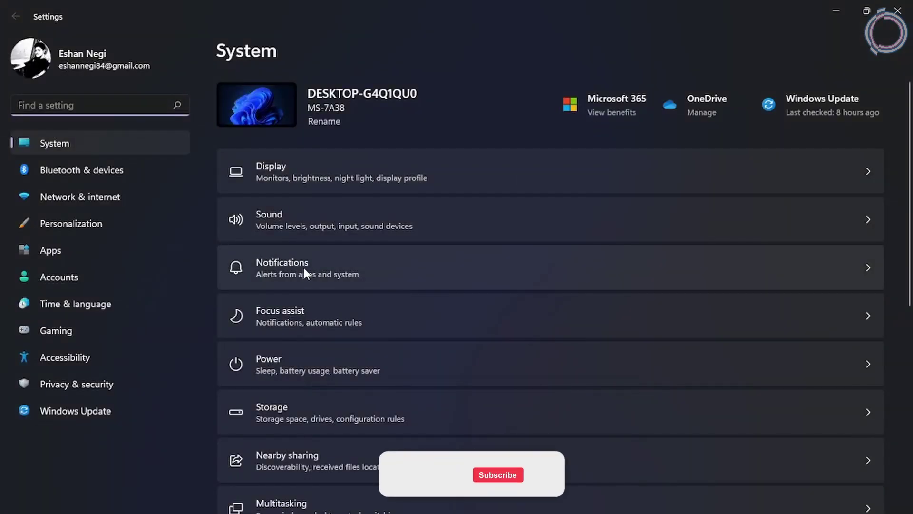
{"action": "scroll", "coordinate": [304, 266], "scroll_direction": "down", "scroll_amount": 5}
{"action": "scroll", "coordinate": [303, 271], "scroll_direction": "down", "scroll_amount": 2}
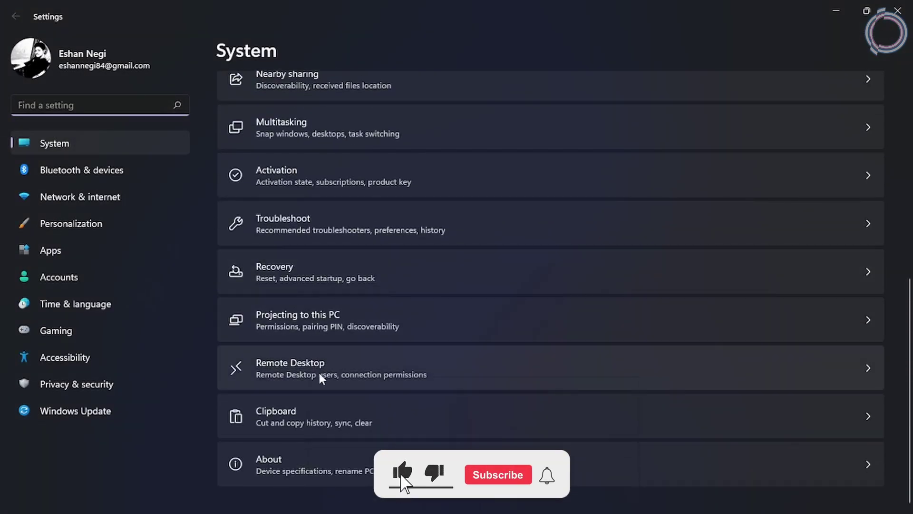
{"action": "left_click", "coordinate": [282, 277]}
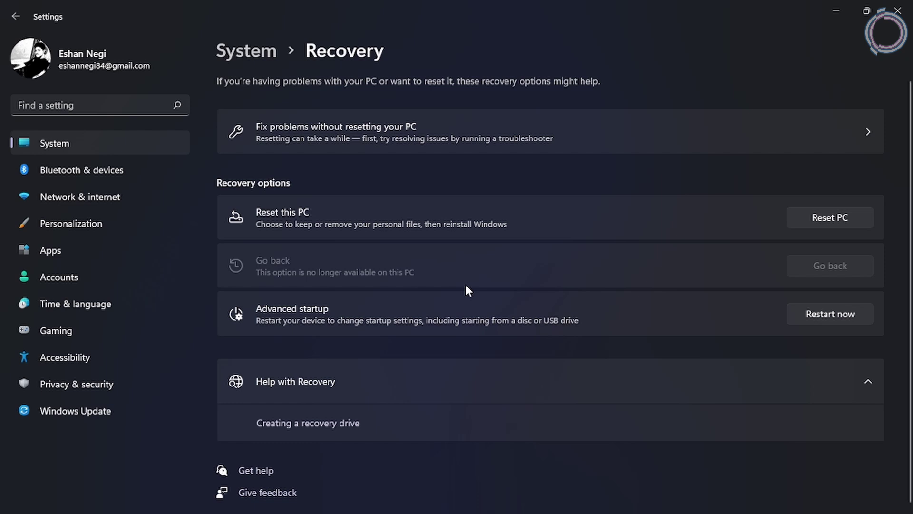
{"action": "left_click", "coordinate": [874, 383]}
{"action": "left_click", "coordinate": [868, 382]}
{"action": "left_click", "coordinate": [899, 8]}
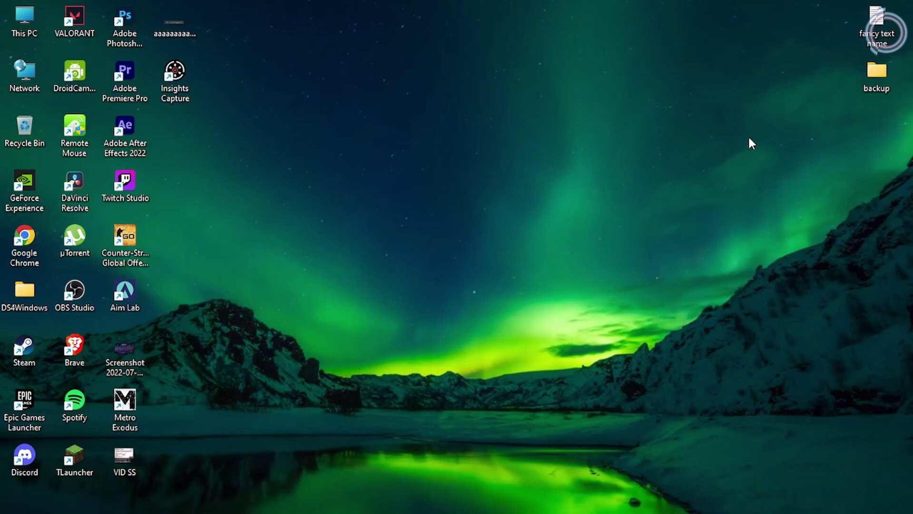
Go back, citing broken apps or devices, skip the update check, and acknowledge both warnings.
{"action": "mouse_move", "coordinate": [599, 495]}
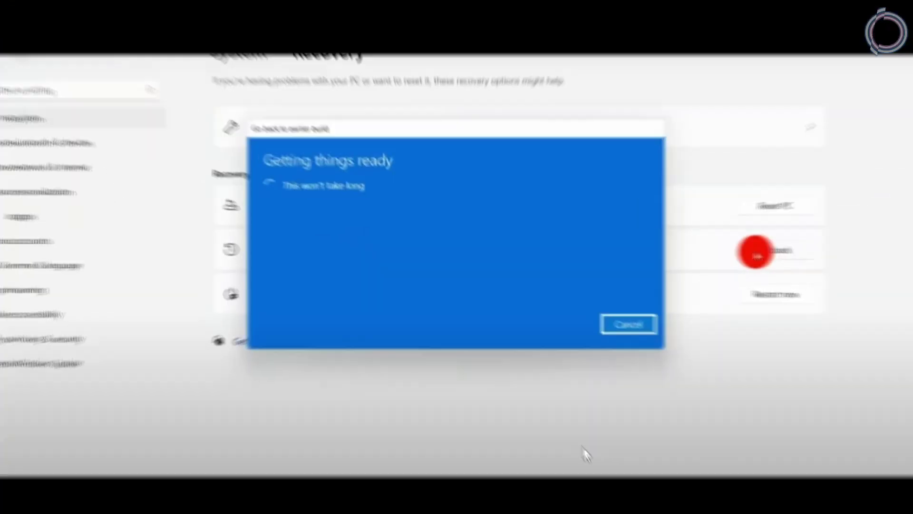
{"action": "left_click", "coordinate": [435, 164]}
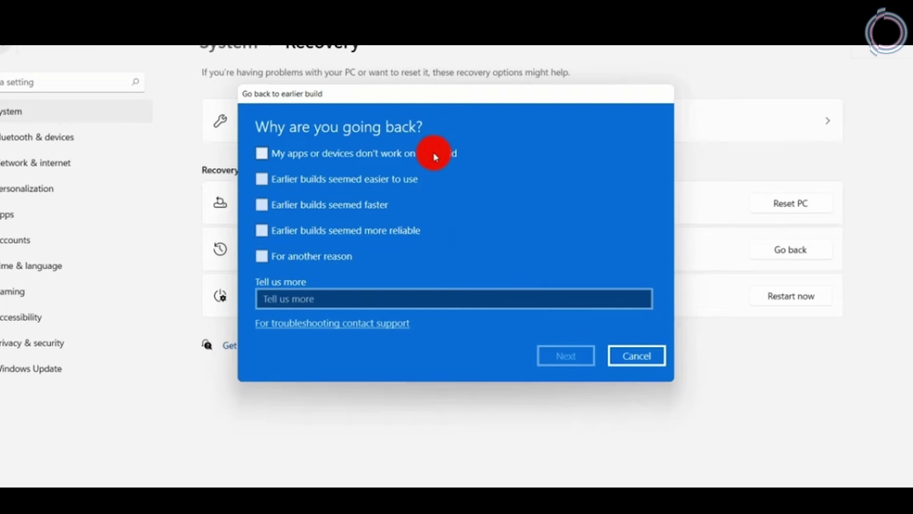
{"action": "left_click", "coordinate": [434, 153]}
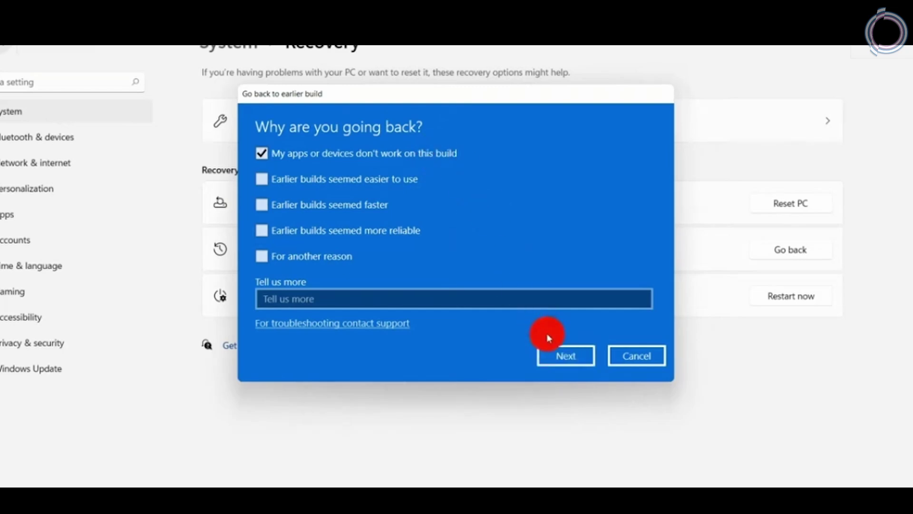
{"action": "left_click", "coordinate": [559, 354]}
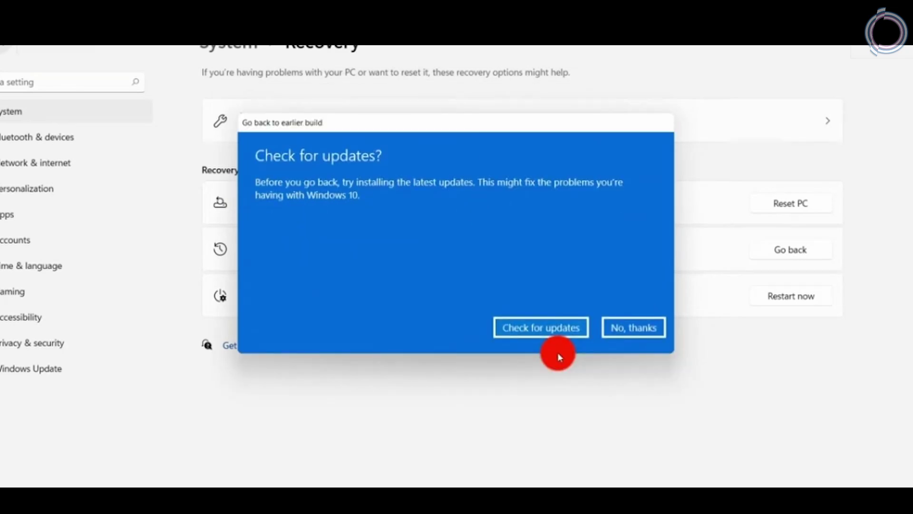
{"action": "left_click", "coordinate": [620, 331]}
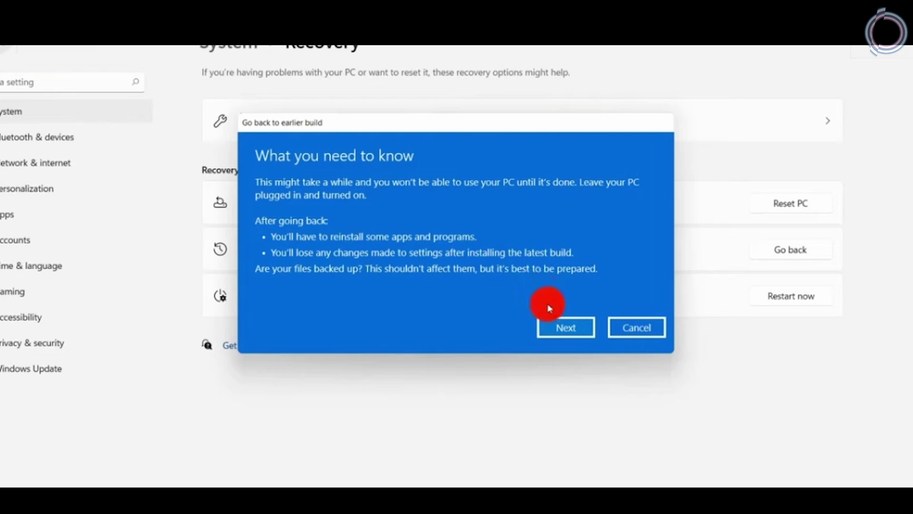
{"action": "left_click", "coordinate": [560, 330]}
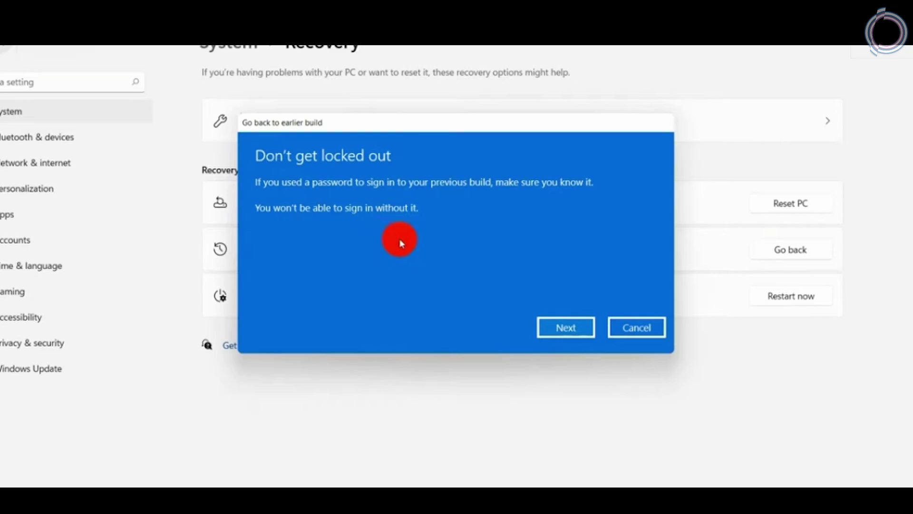
{"action": "left_click", "coordinate": [557, 326]}
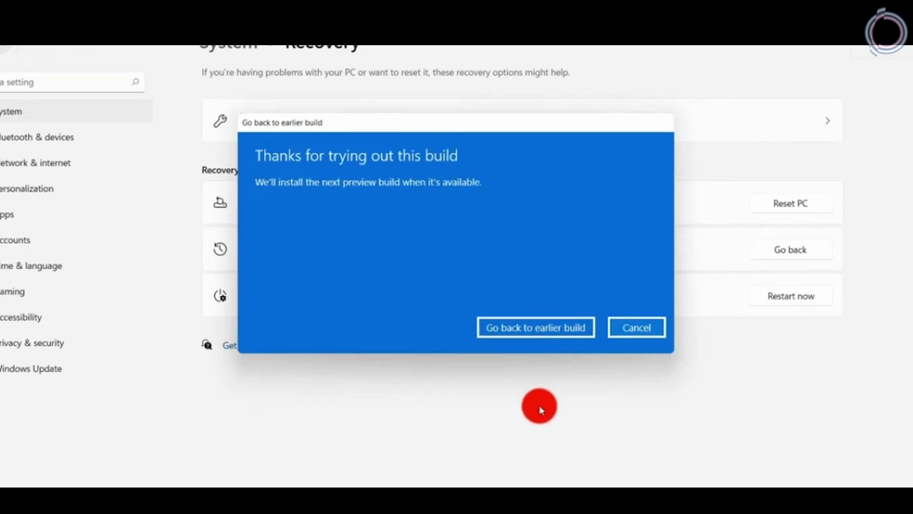